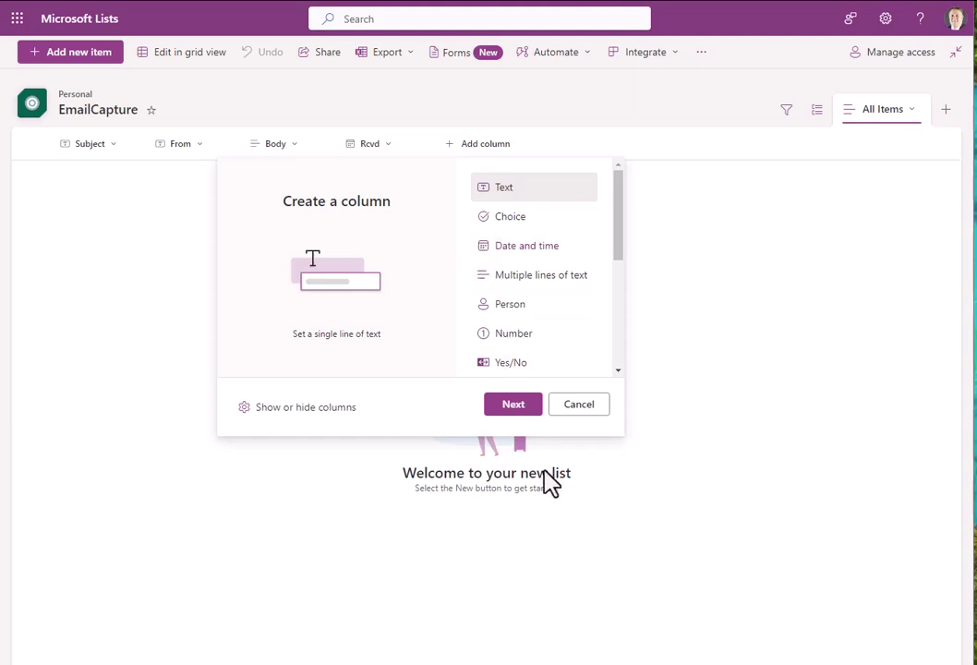
Cancel creating another column in the EmailCapture list and review the Word guide's instructions for building the automated cloud flow
click(582, 403)
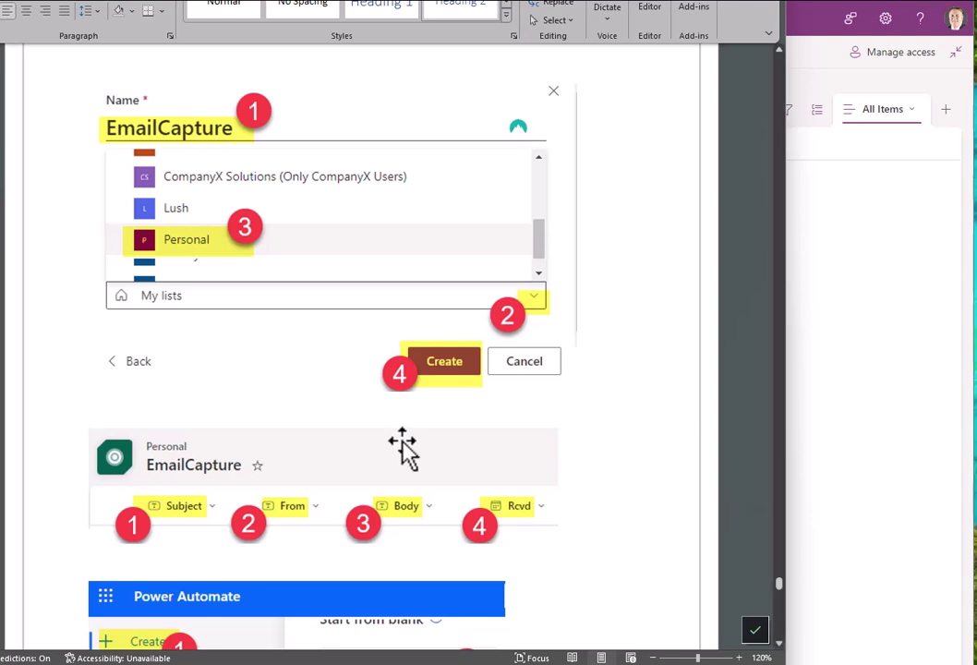
scroll(411, 425, down, 5)
scroll(441, 397, down, 3)
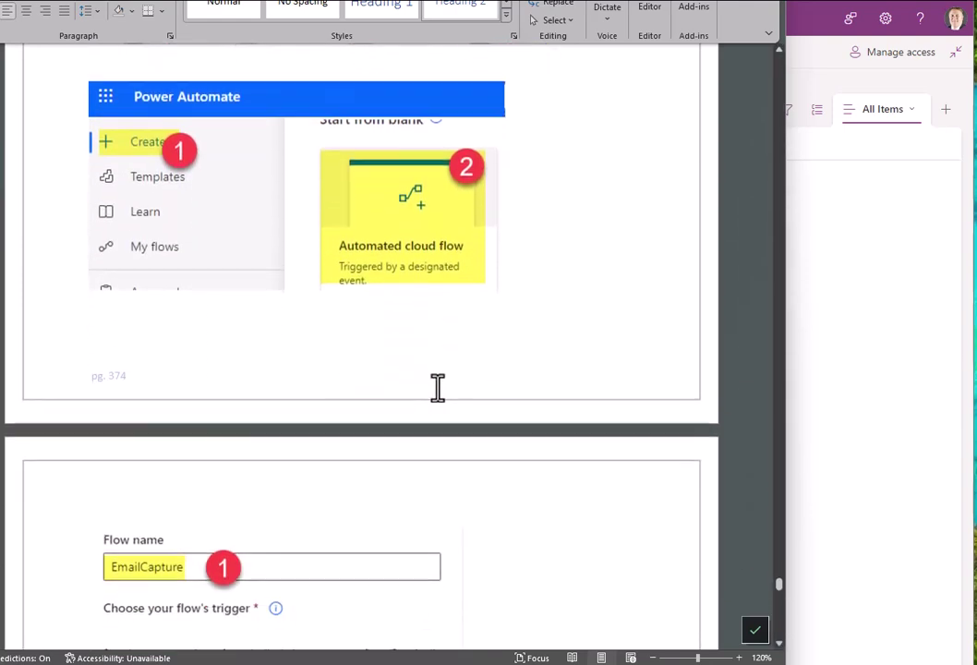
scroll(442, 399, up, 1)
scroll(442, 388, up, 2)
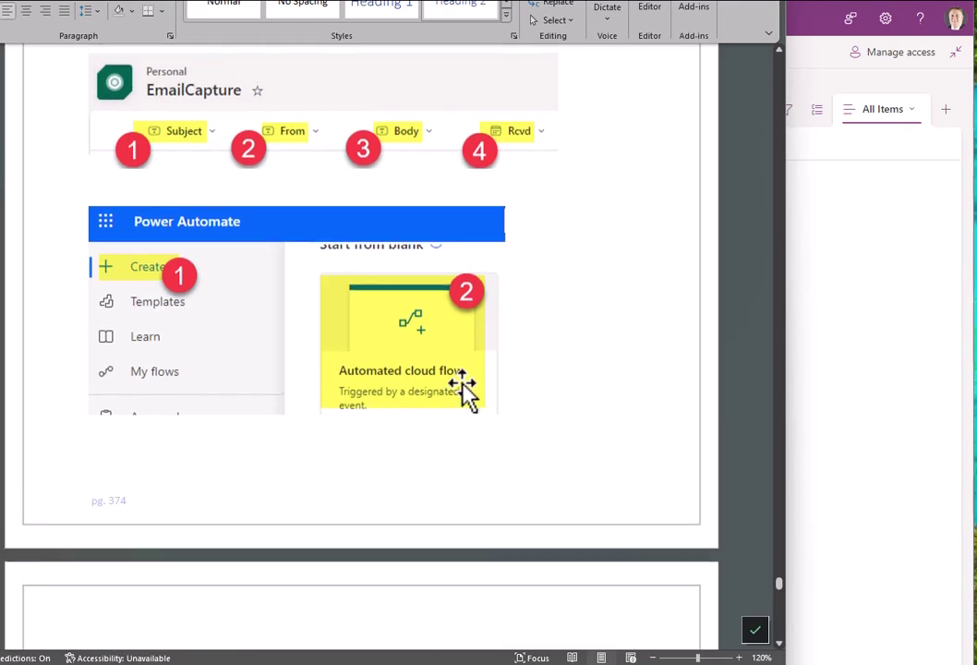
scroll(464, 388, down, 2)
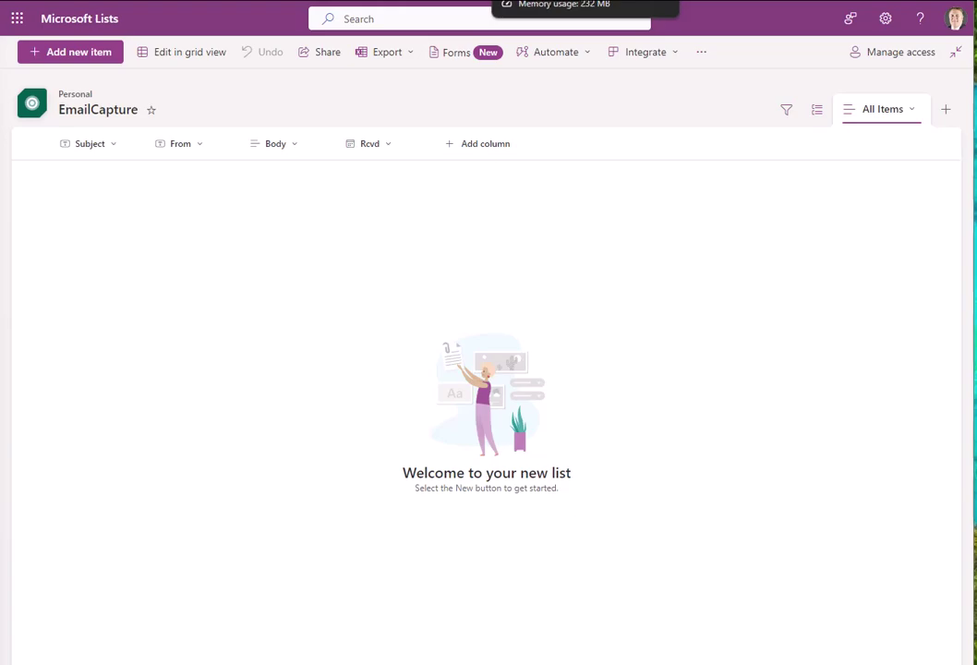
Switch from Microsoft Lists to the Microsoft 365 home page and open Power Automate in front of the Word guide
click(388, 0)
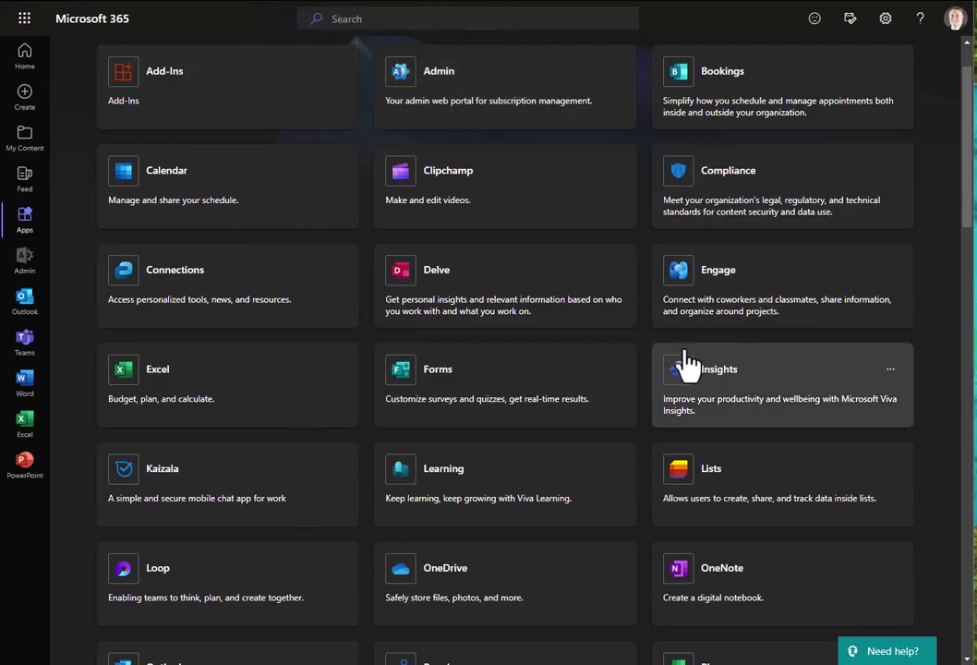
click(356, 2)
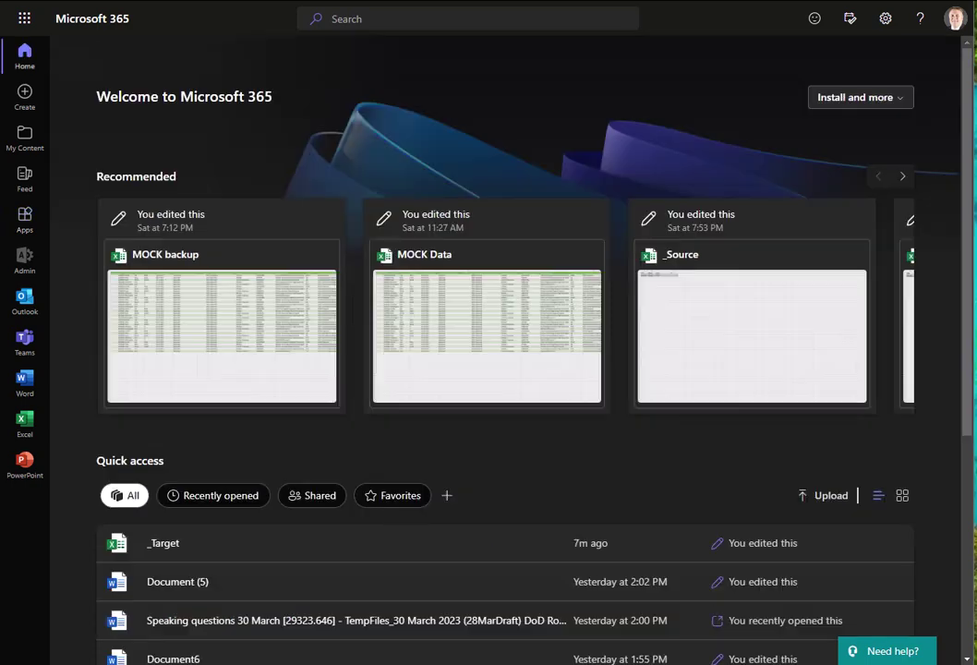
click(25, 18)
click(324, 180)
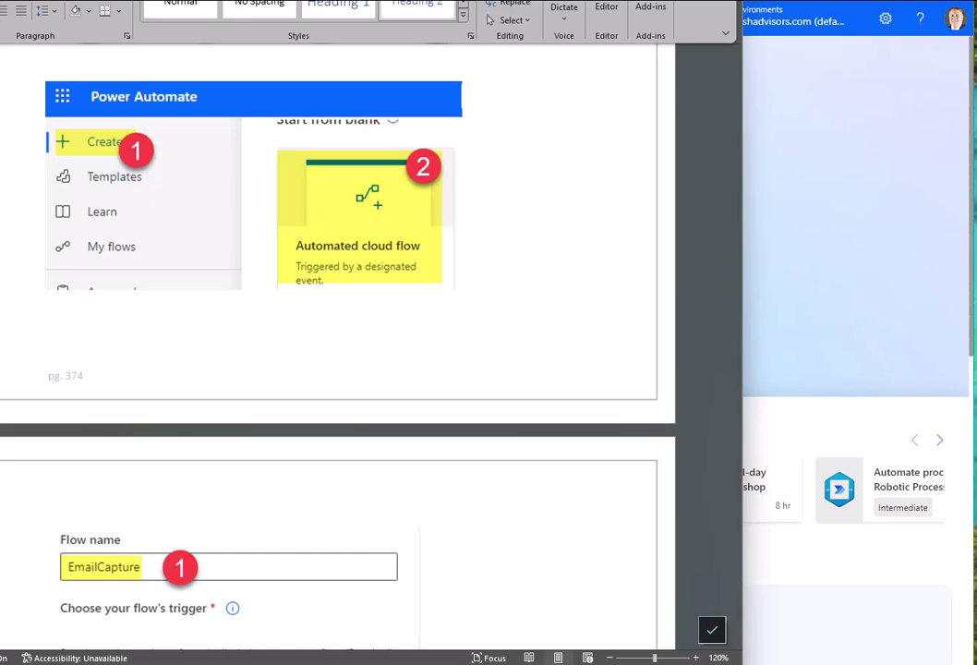
key(super+Down)
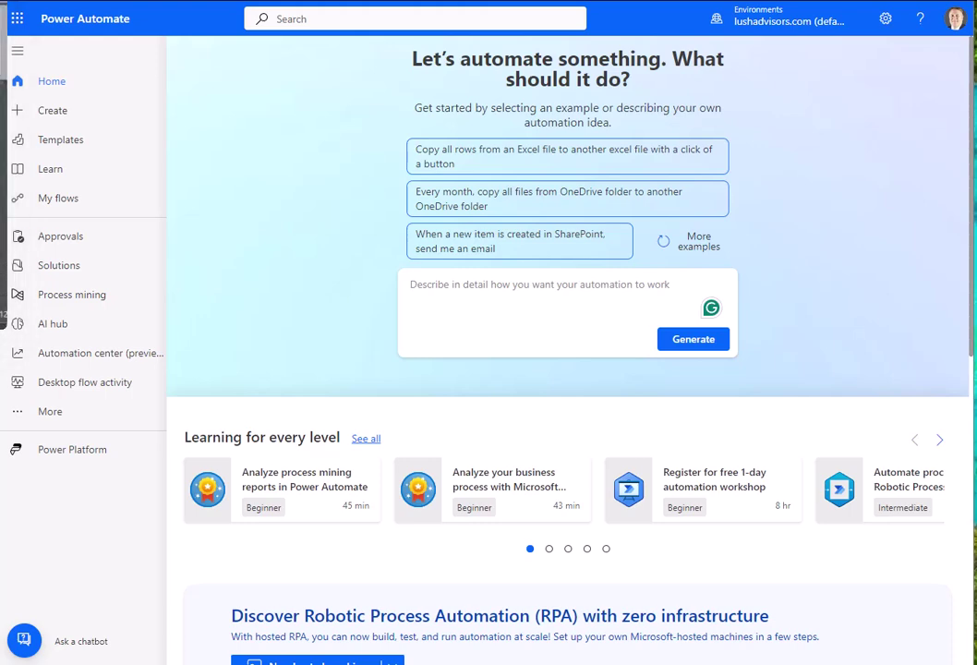
Start a new automated cloud flow from blank and name it emailcapture2
click(58, 114)
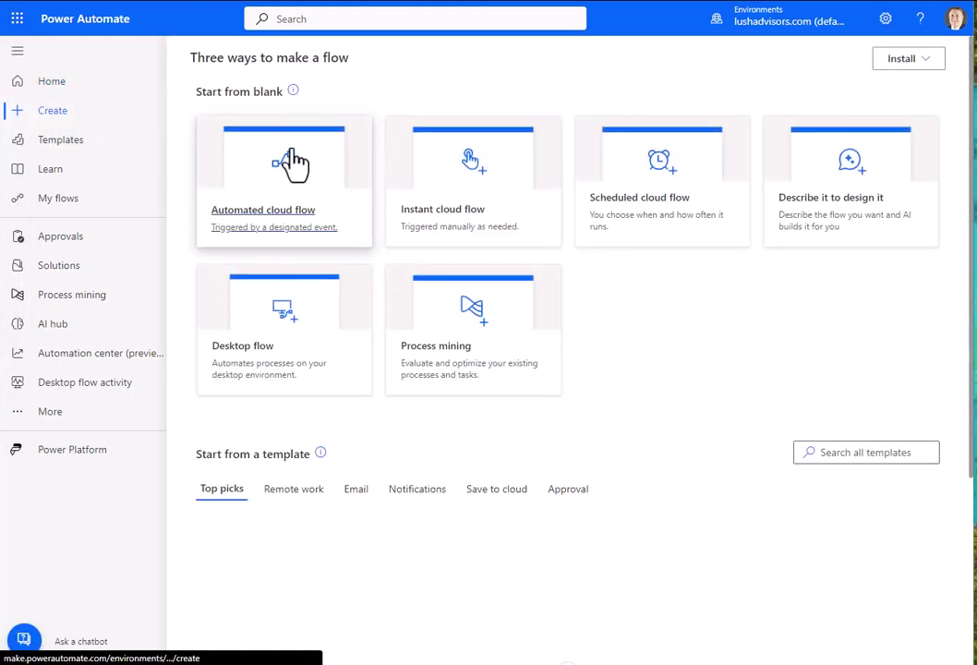
click(297, 233)
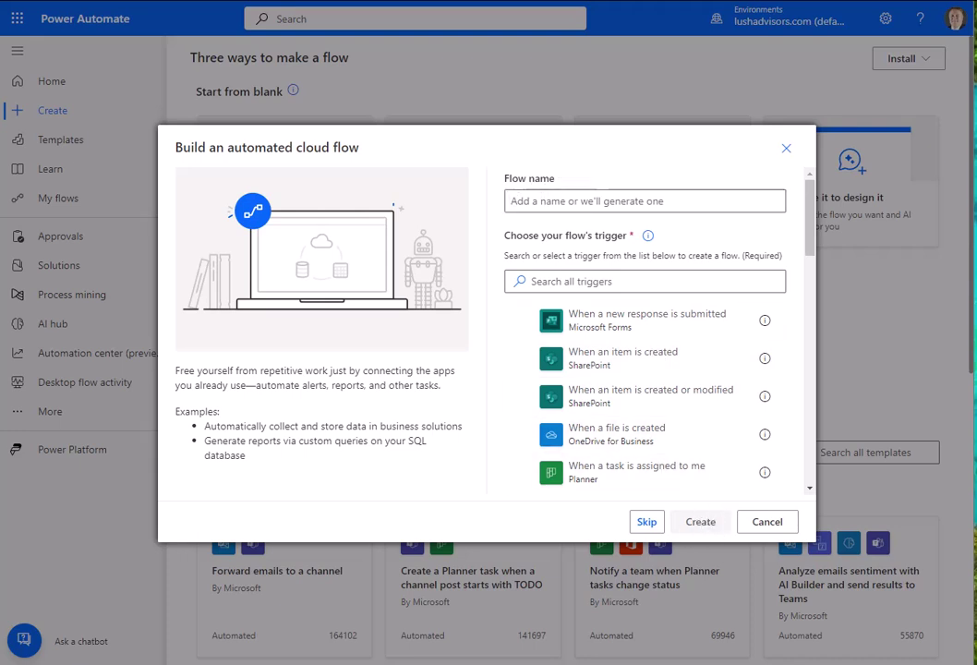
click(534, 198)
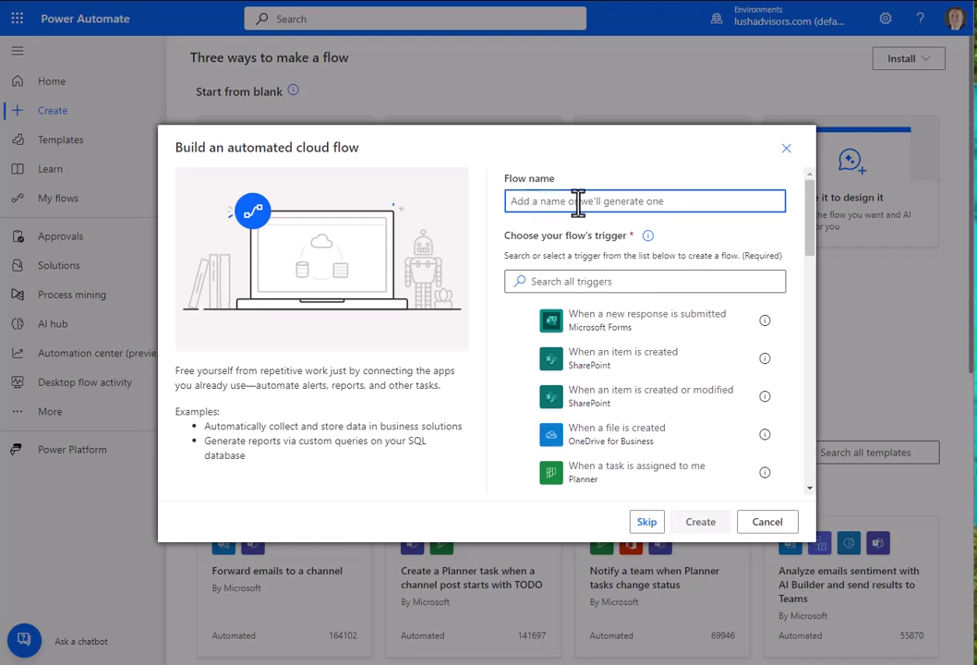
text(emailcapture2)
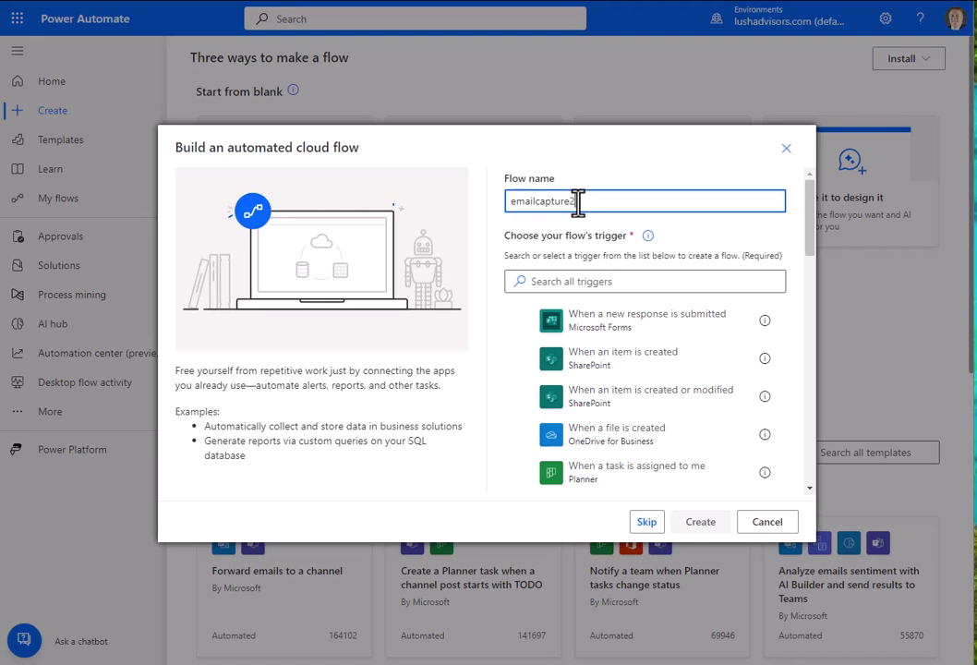
Search the flow triggers for "when a new email arrives"
click(563, 280)
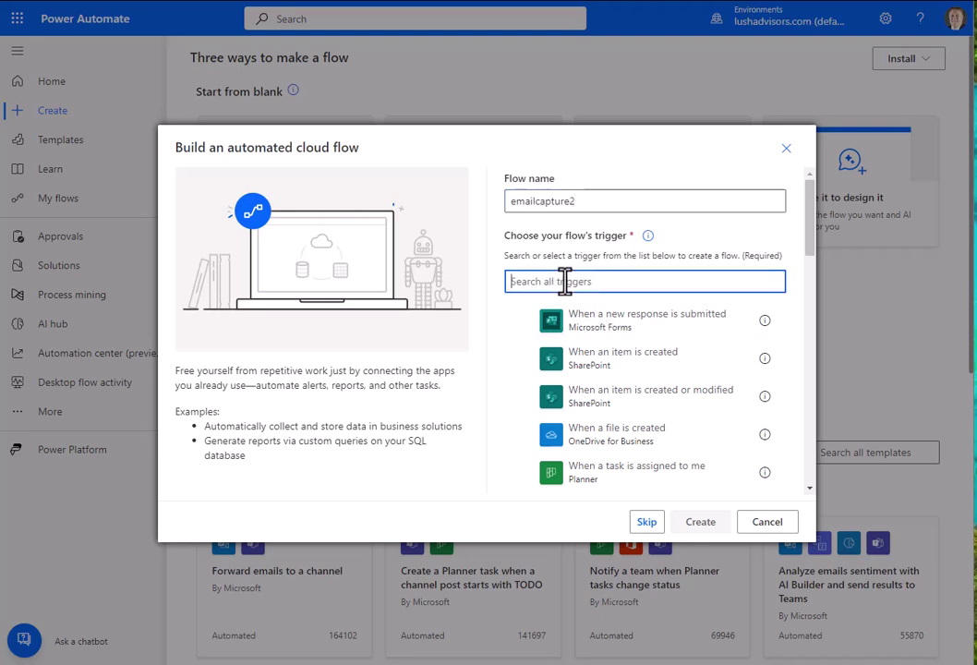
text(when a new email a)
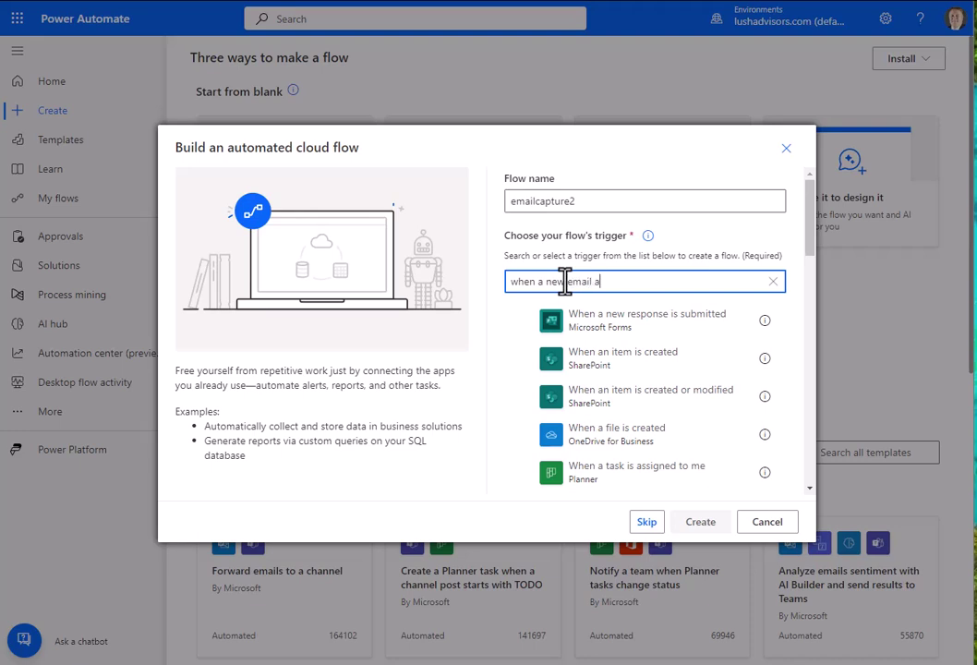
text(rri9ves)
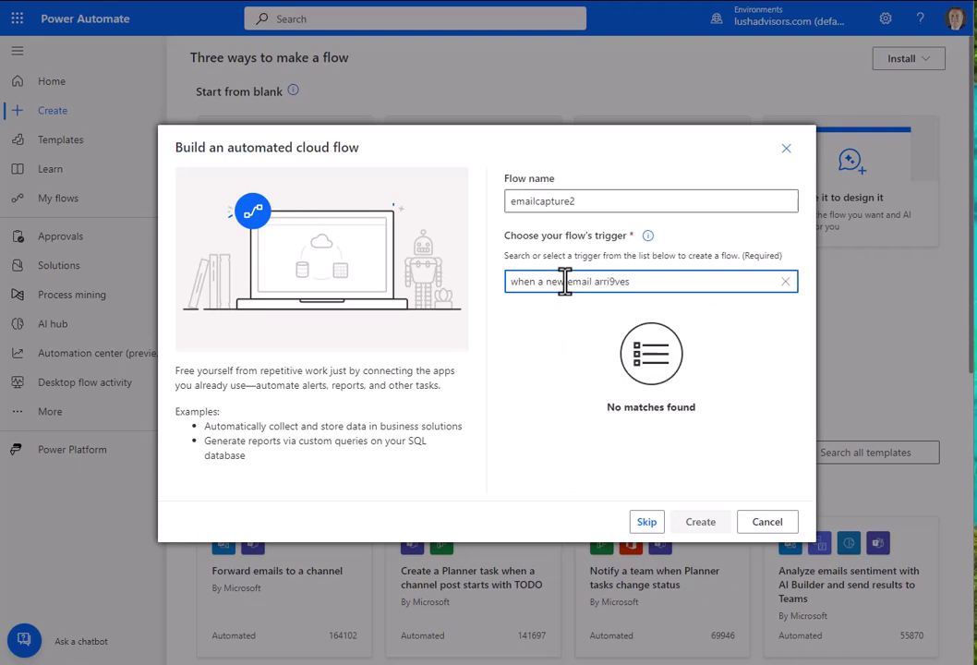
key(BackSpace)
key(BackSpace)
key(BackSpace)
key(BackSpace)
text(ves)
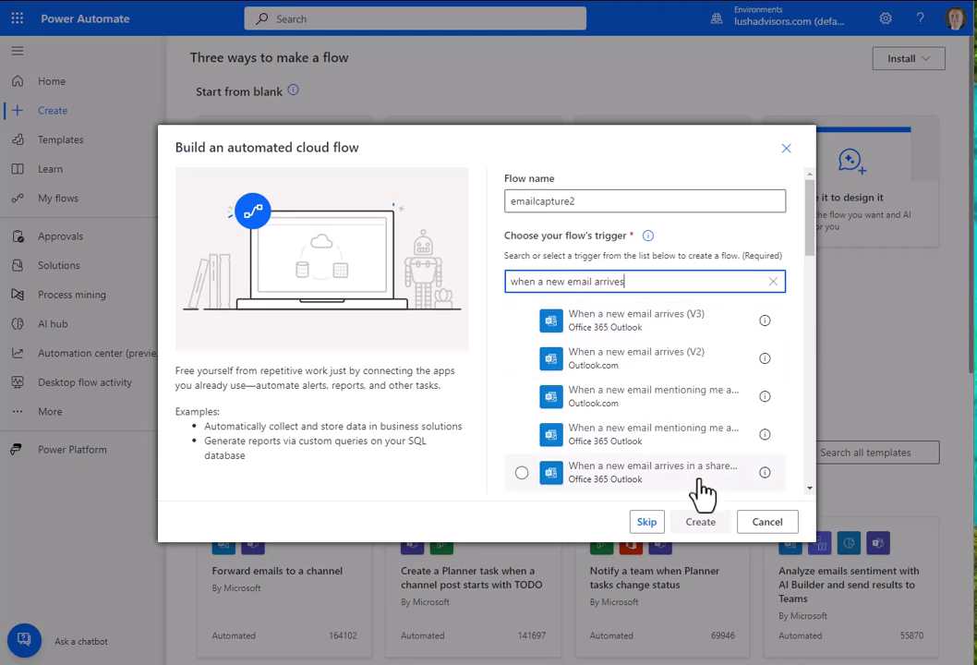
Check the trigger choice in the Word guide, and cancel building the new automated cloud flow
key(alt+Tab)
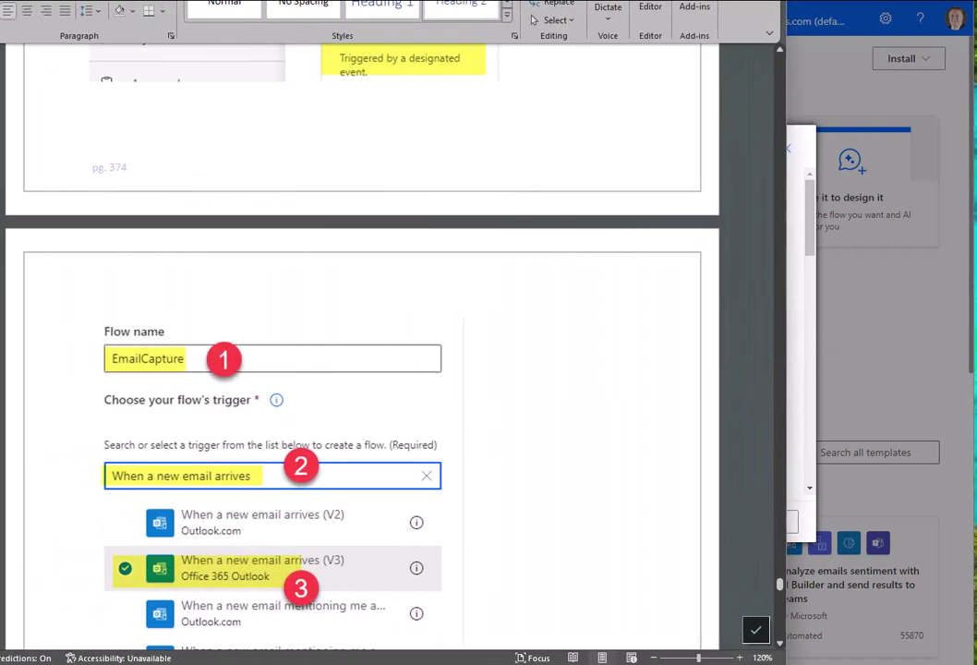
scroll(588, 203, down, 3)
scroll(590, 217, down, 1)
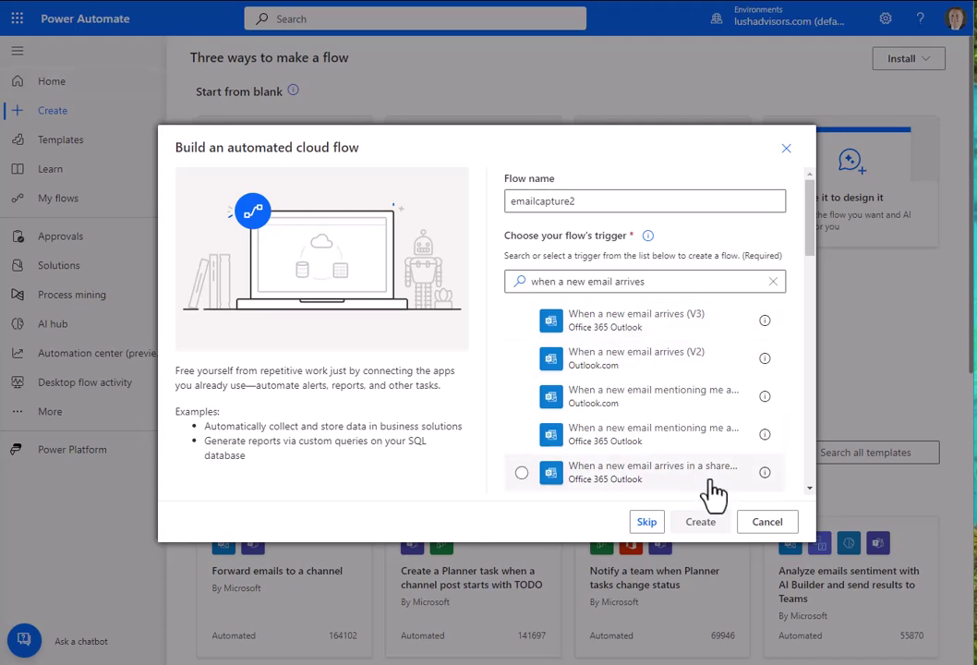
click(778, 522)
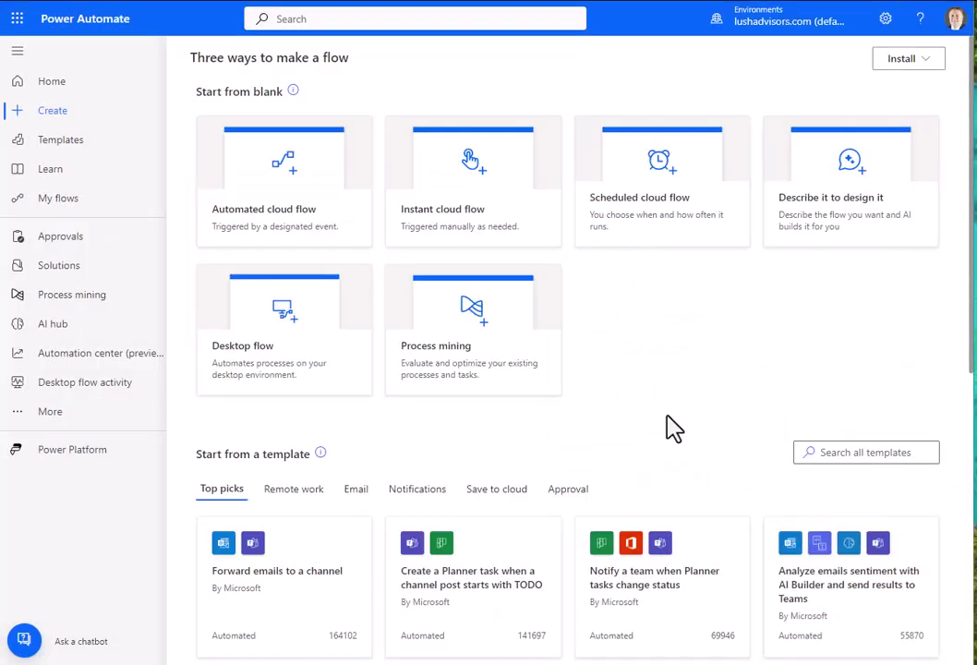
Turn off the TEAM2 Email to Teams flow in the list of own cloud flows
click(61, 199)
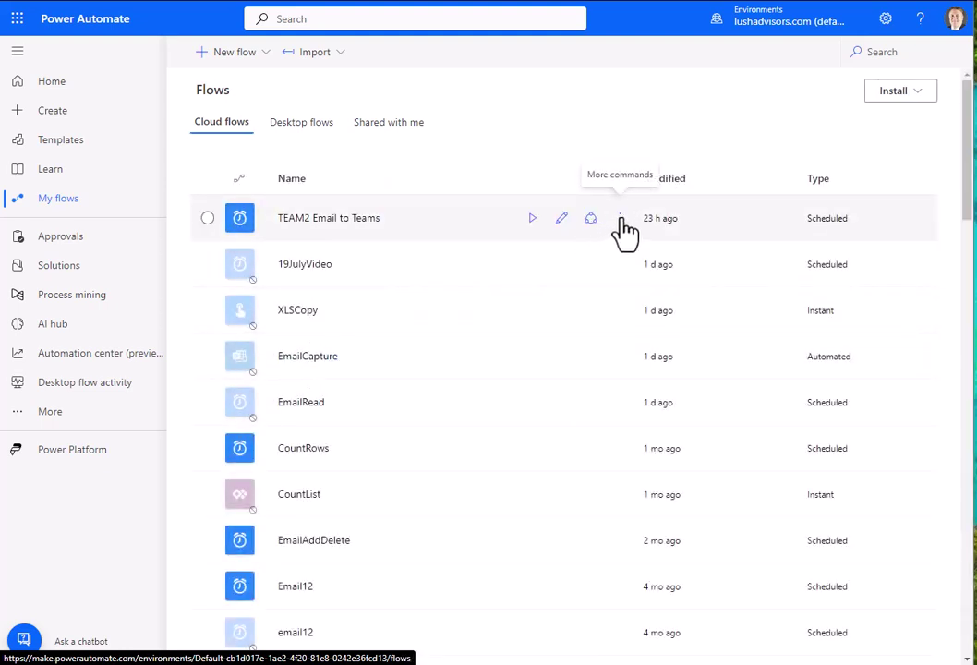
click(621, 222)
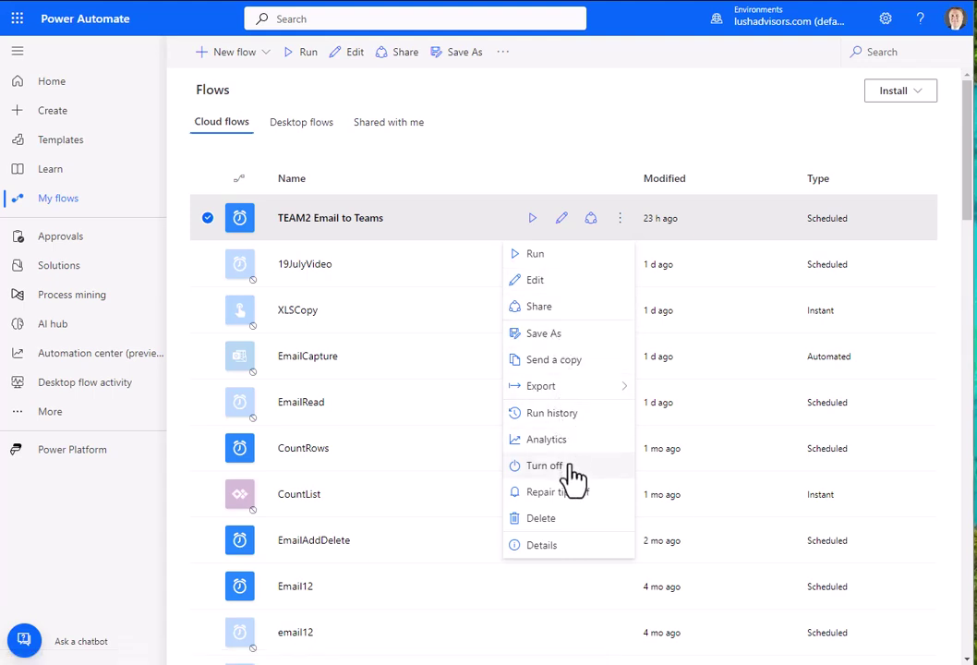
key(Escape)
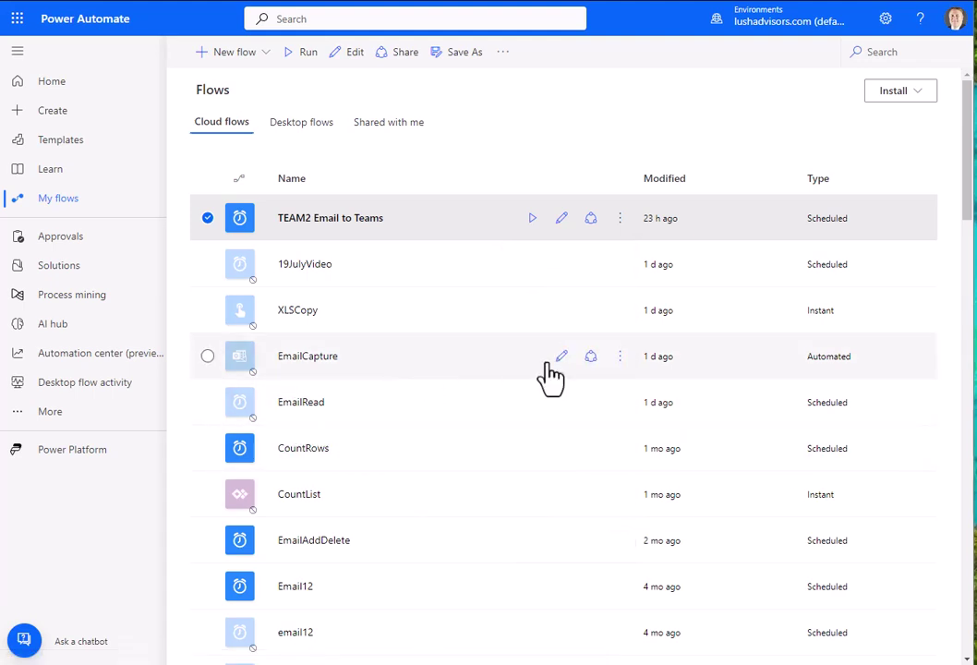
Turn on the existing EmailCapture flow and open it for editing with Copilot closed
click(619, 362)
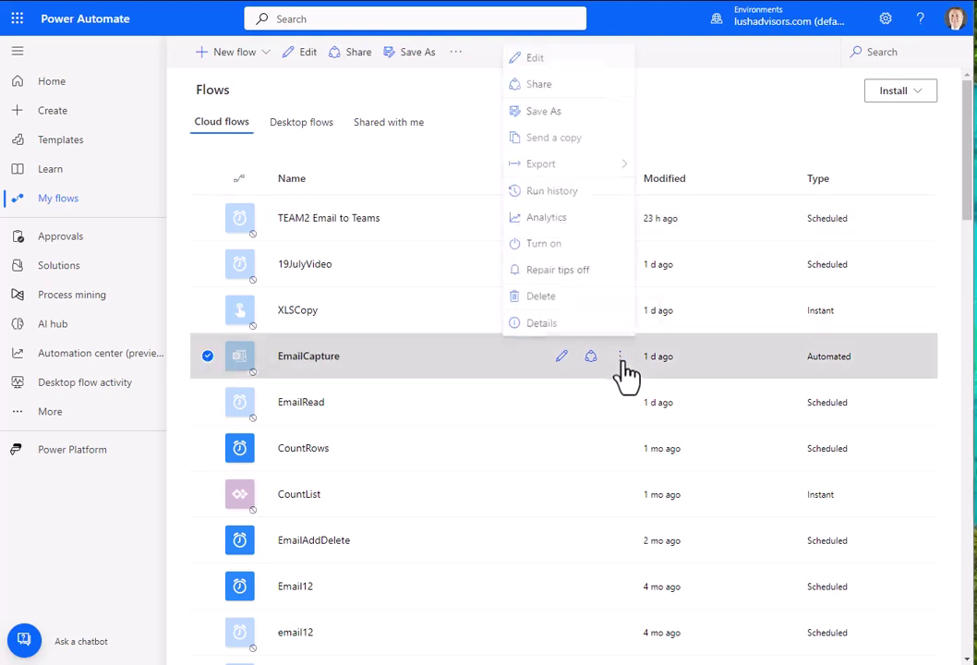
click(572, 244)
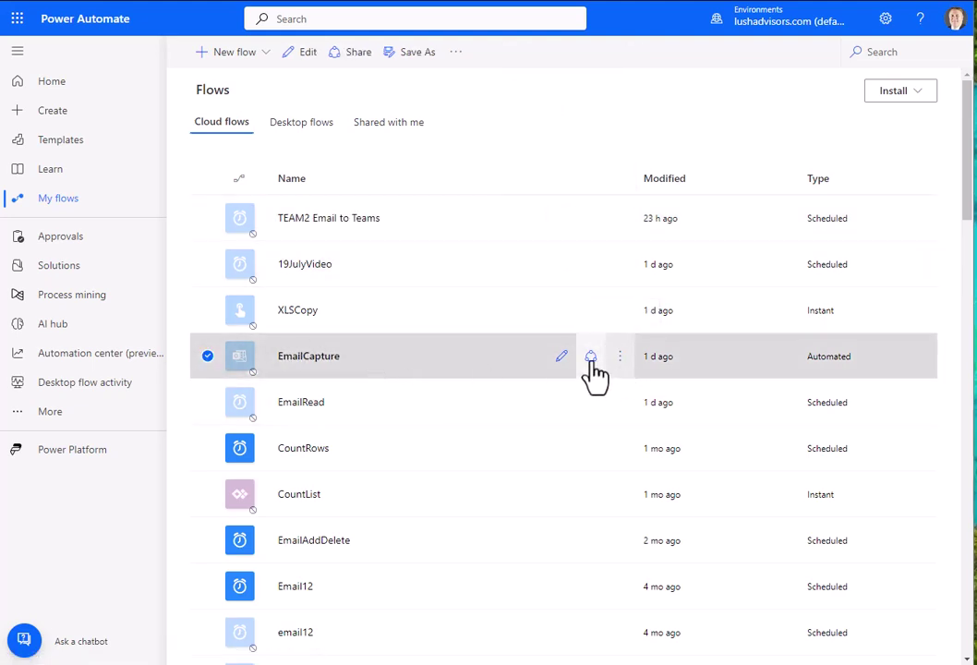
click(561, 356)
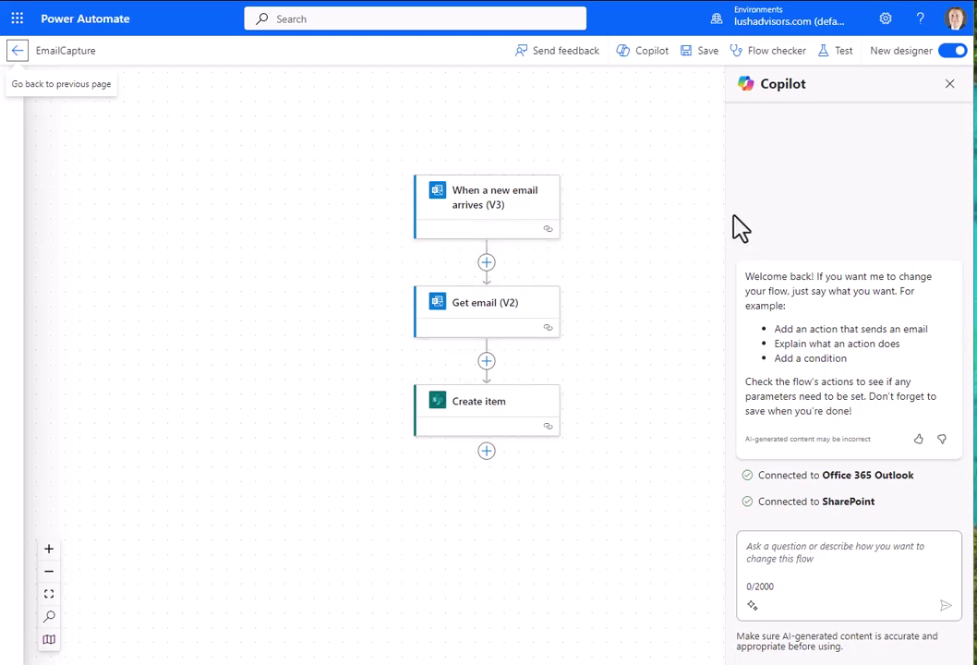
click(949, 84)
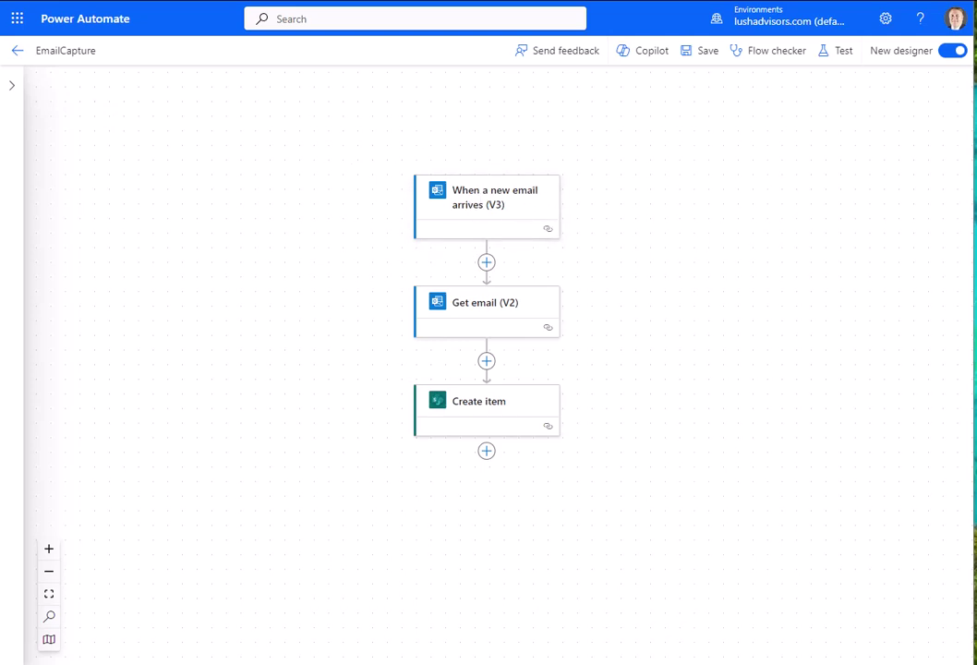
Open the When a new email arrives (V3) trigger and show all of its advanced parameters
click(520, 222)
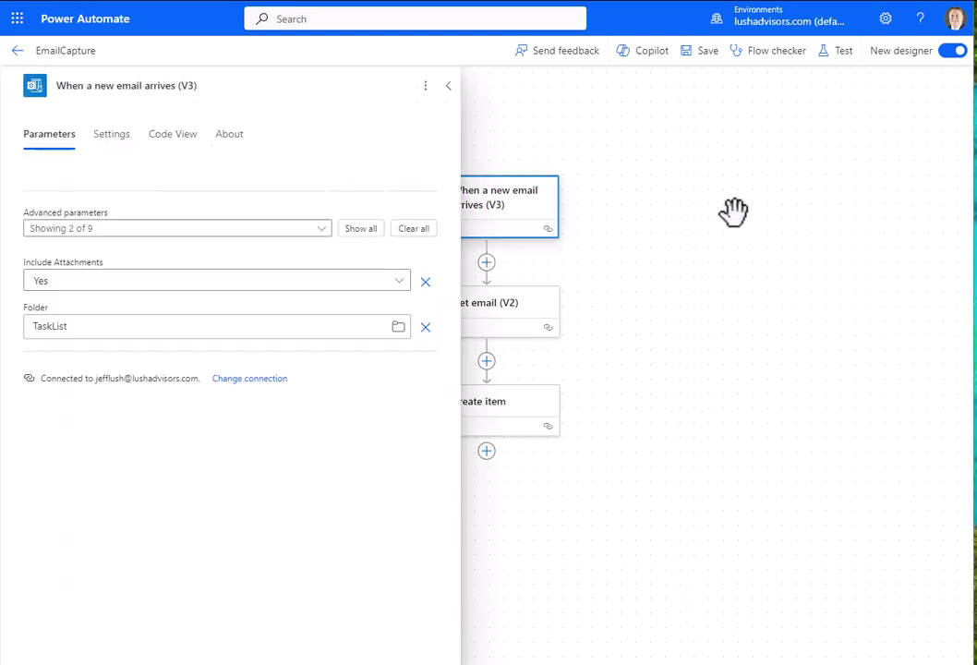
click(362, 231)
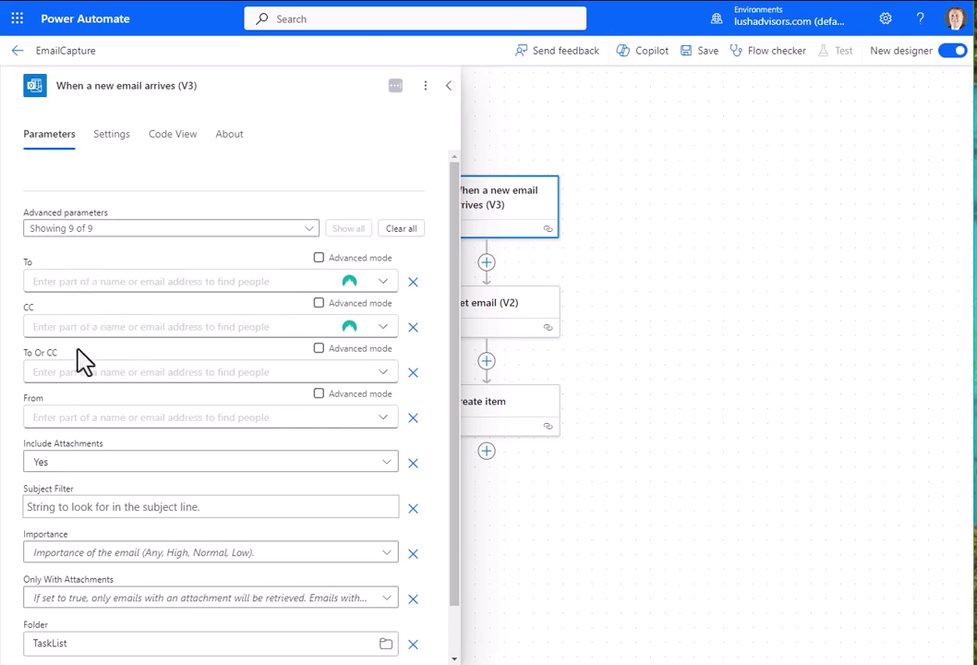
scroll(111, 397, down, 1)
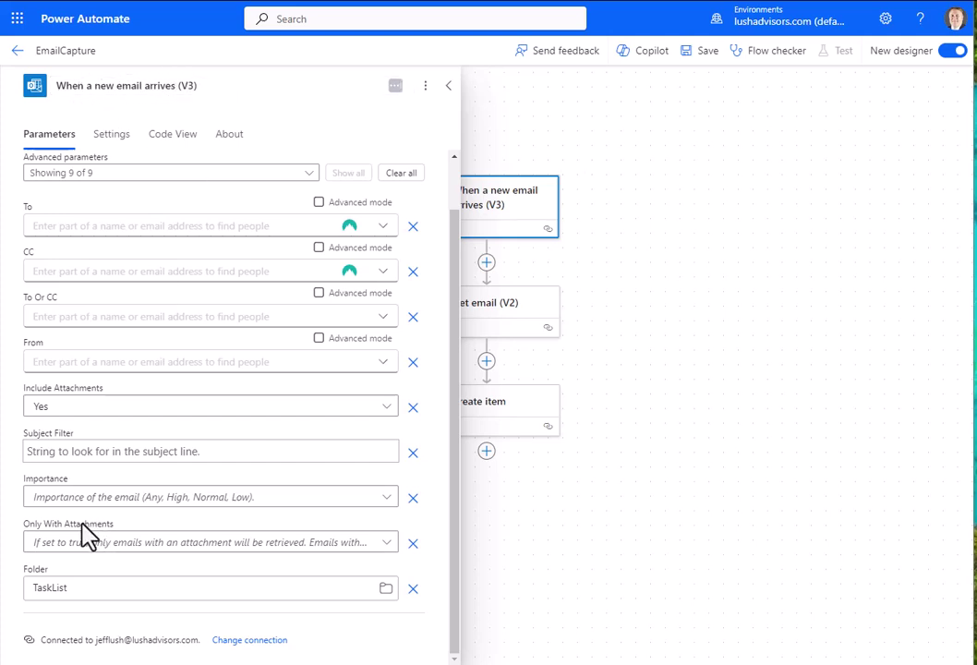
Examine the trigger's Folder parameter and the available Outlook folders, leaving TaskList selected, and close the trigger's settings
click(71, 587)
double_click(73, 589)
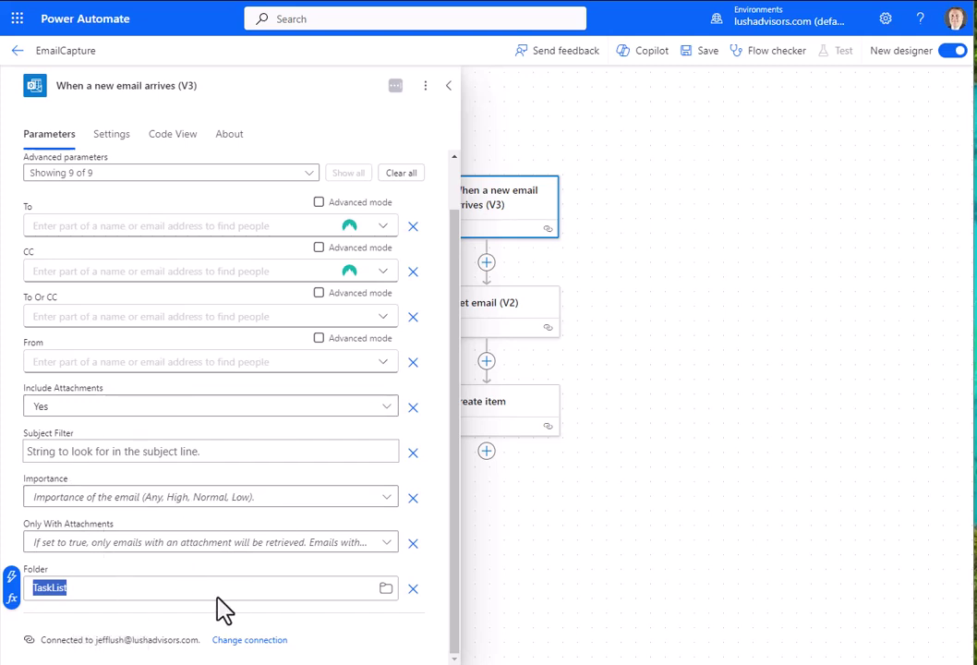
scroll(213, 514, up, 2)
scroll(213, 507, down, 2)
click(386, 591)
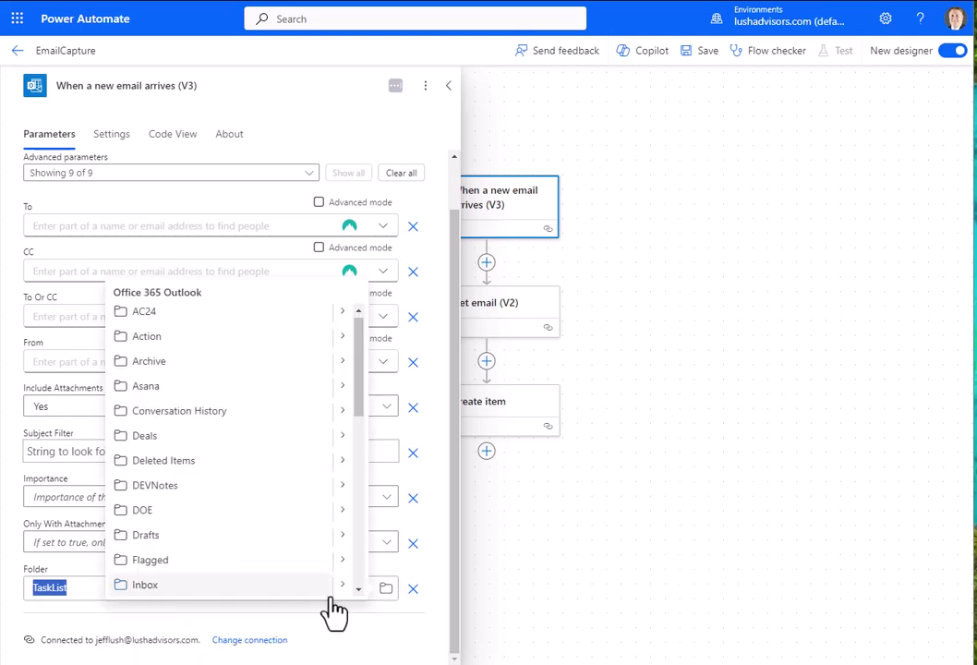
scroll(236, 462, down, 6)
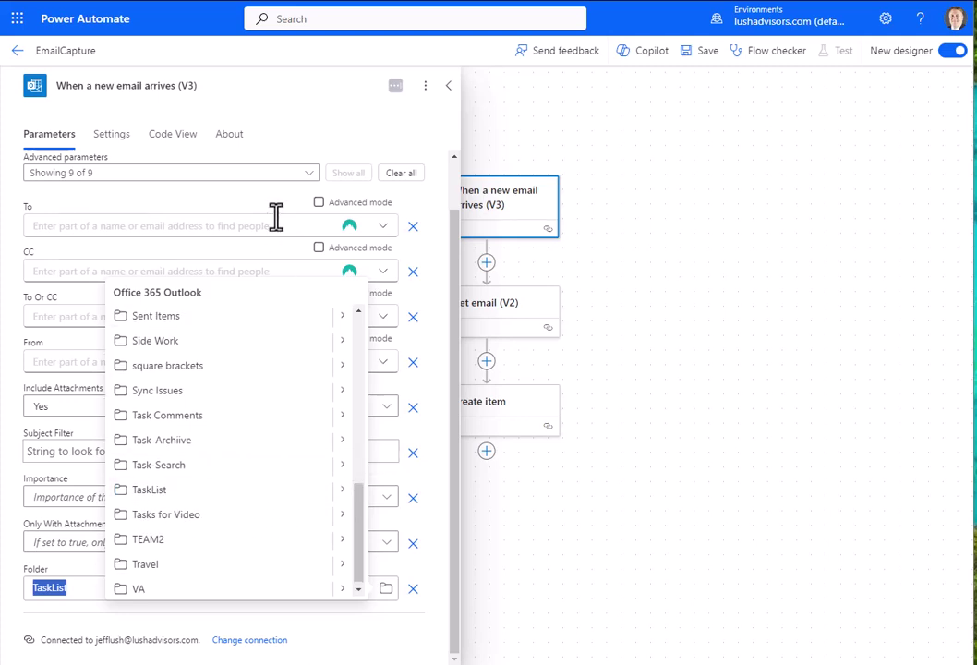
click(321, 131)
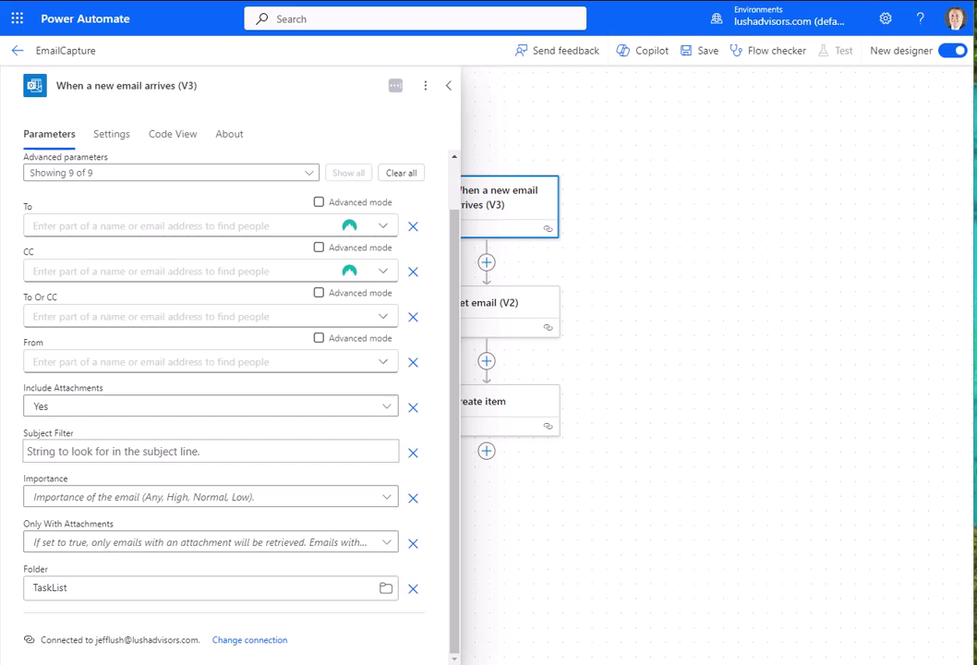
key(alt+Tab)
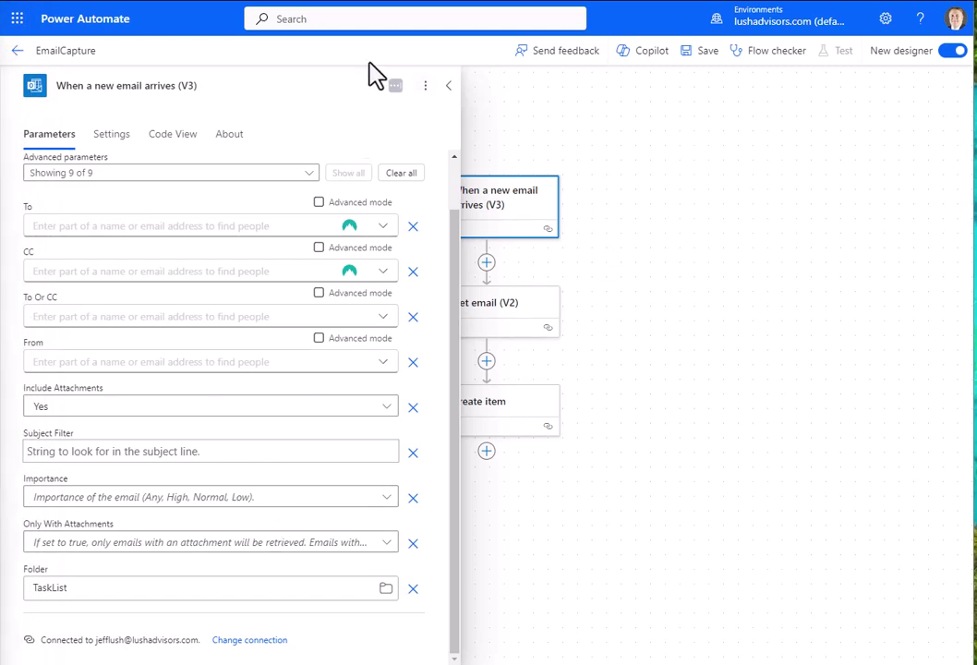
click(654, 153)
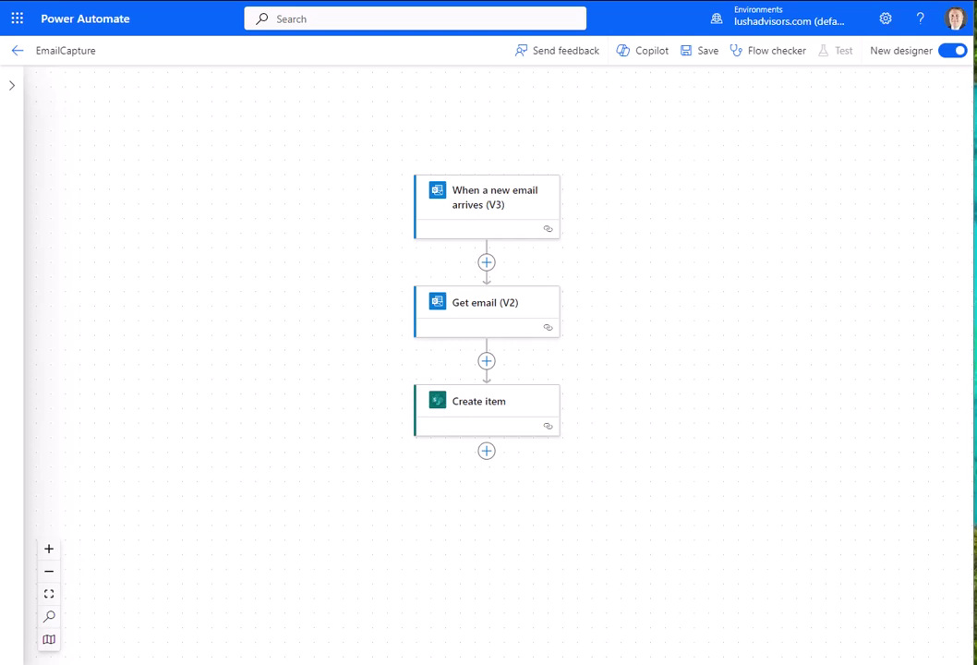
Review the options for inserting steps after the trigger and after Create item, and view the Get email (V2) action's parameters
click(487, 262)
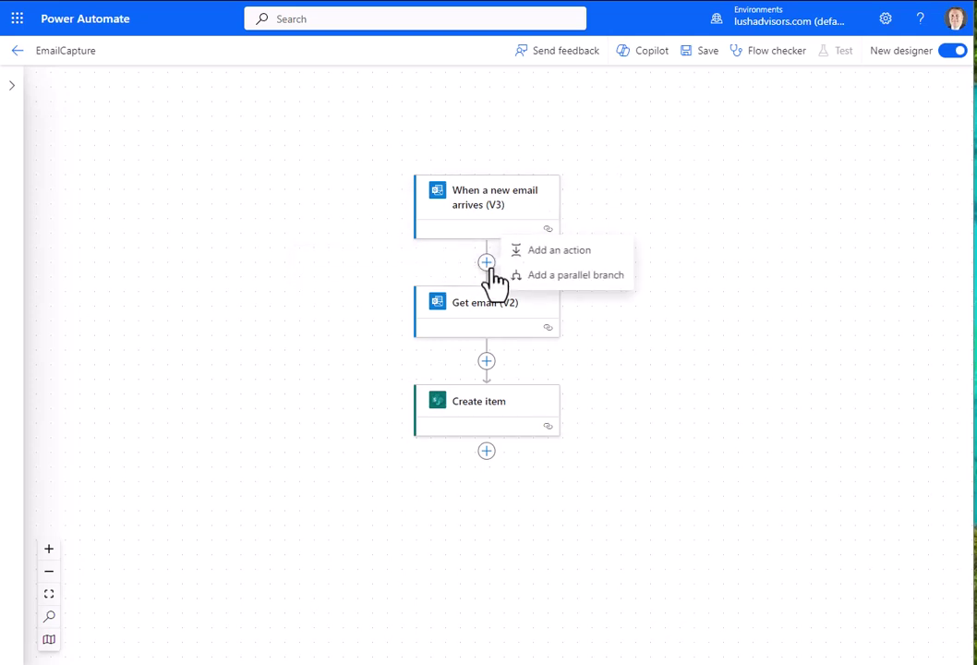
click(702, 282)
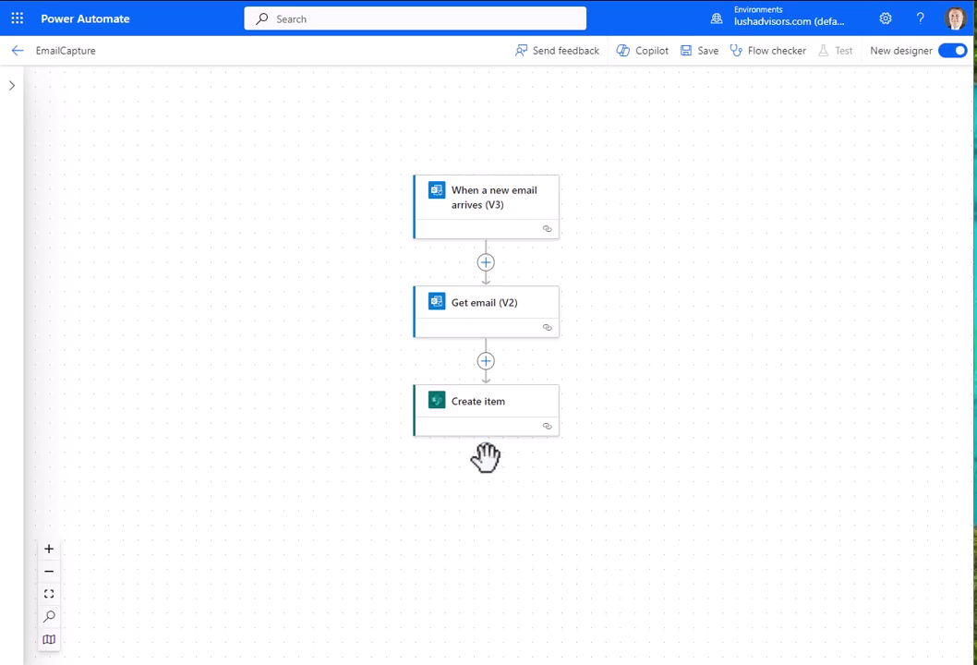
click(486, 452)
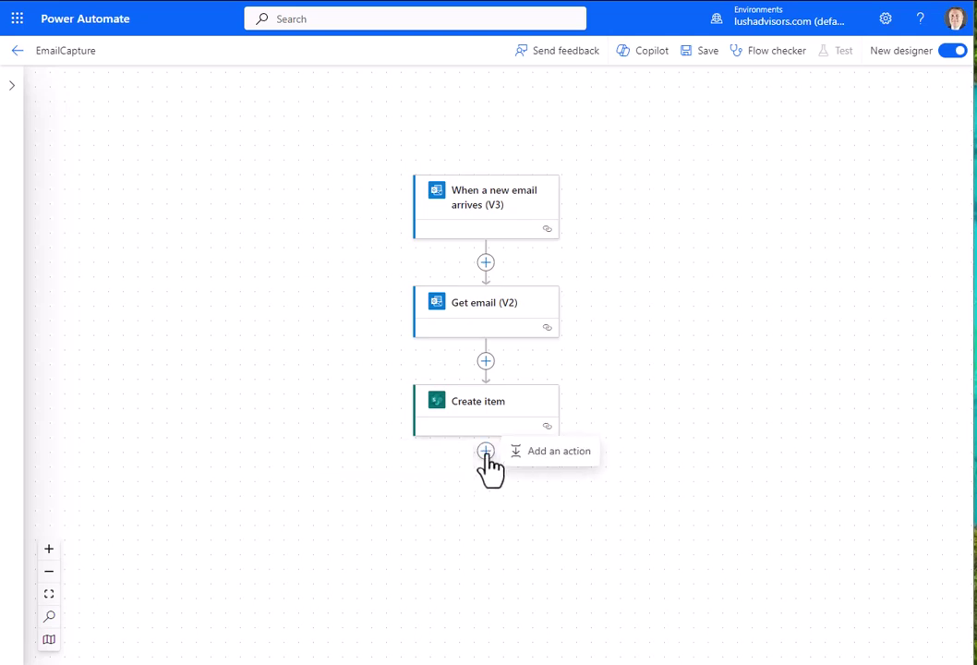
click(613, 395)
click(482, 262)
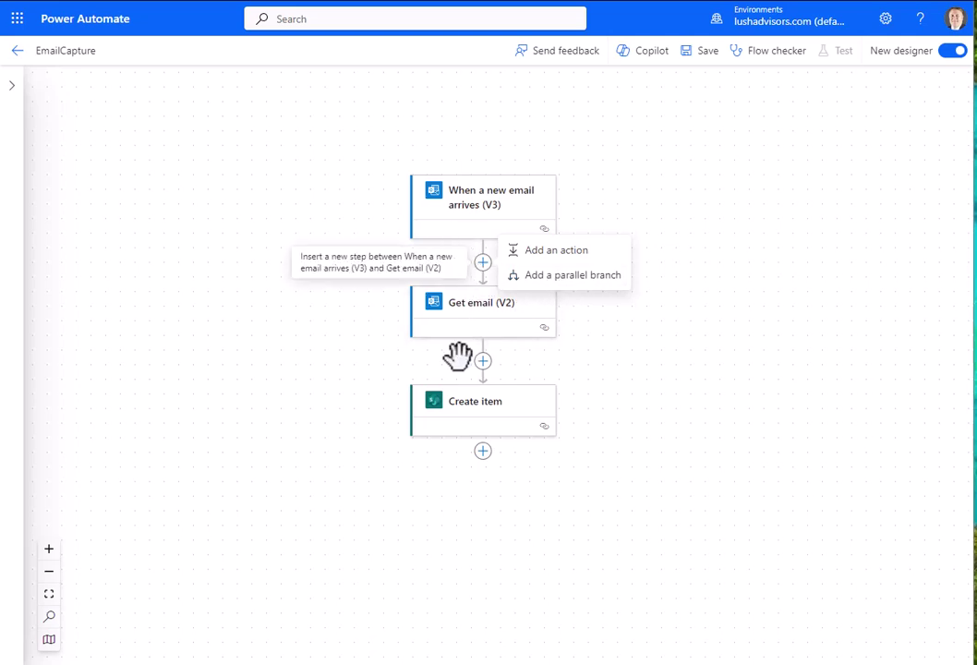
click(734, 321)
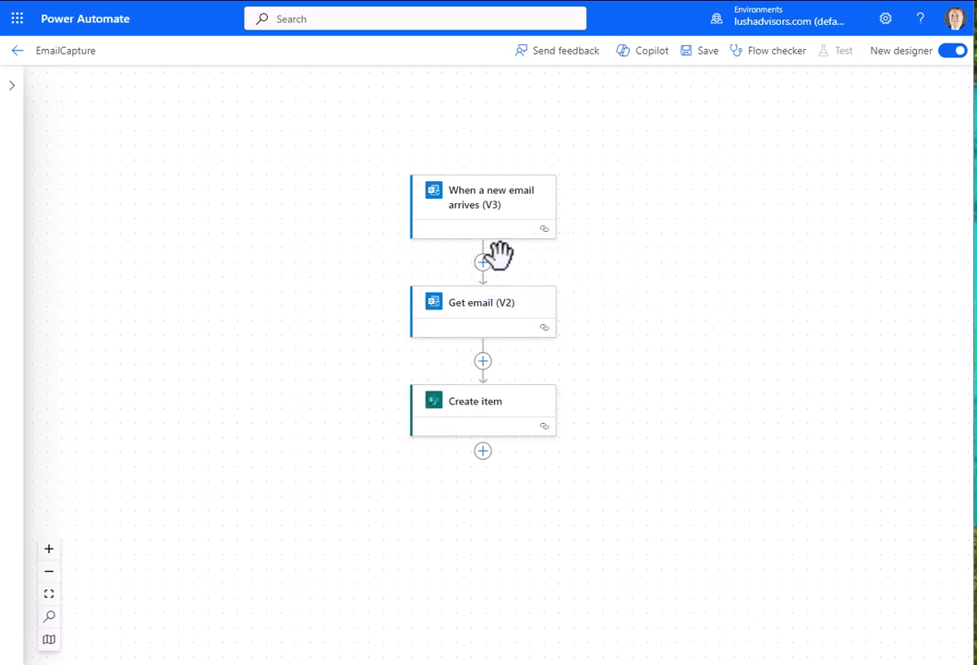
click(471, 323)
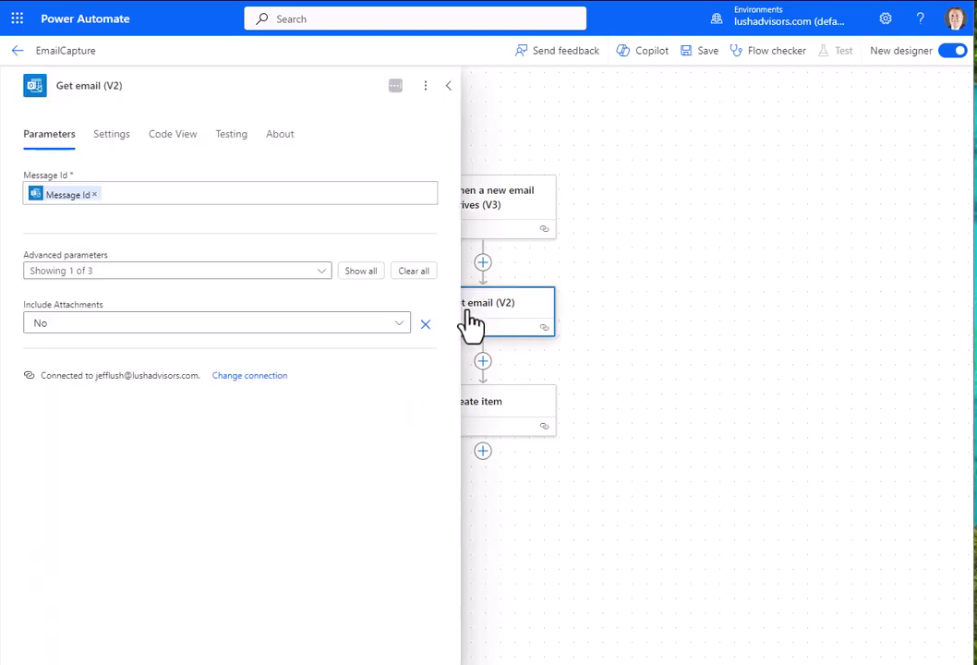
click(768, 266)
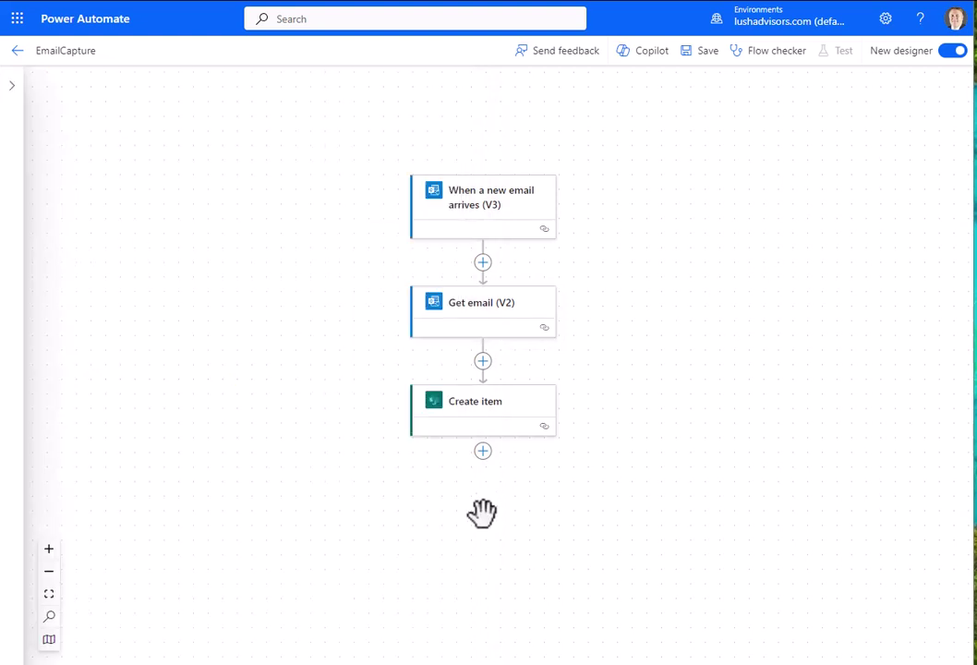
Search the actions available after Create item for "Get Email", and close the action list without adding one
click(552, 457)
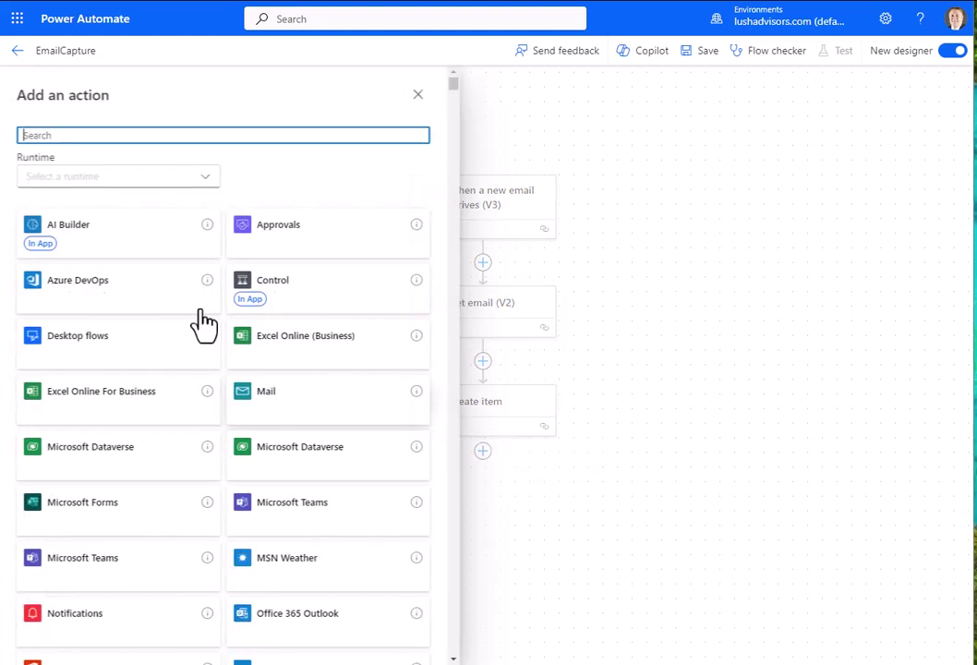
text(get email)
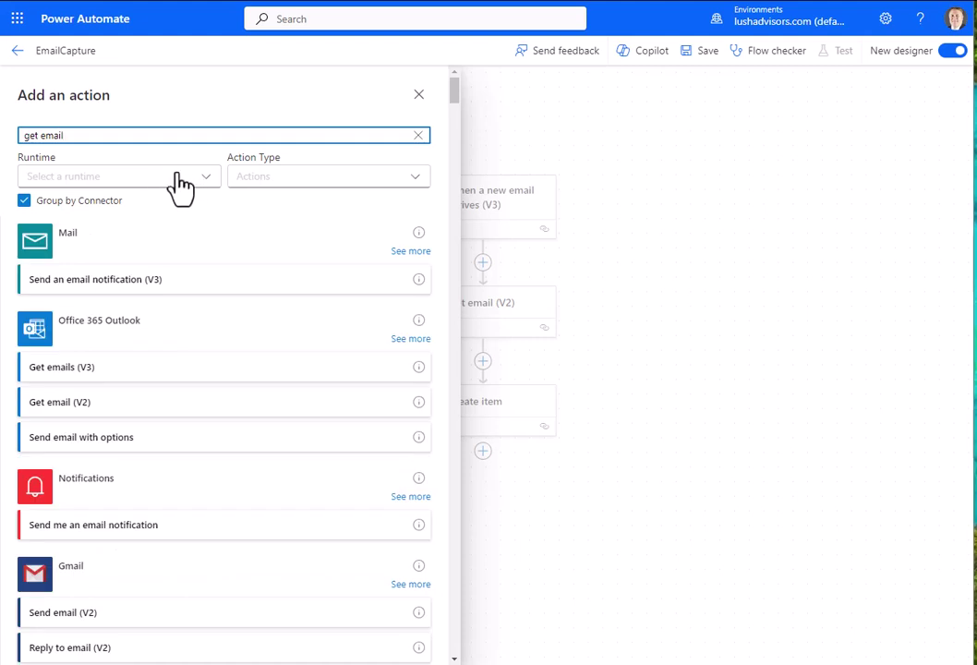
click(108, 323)
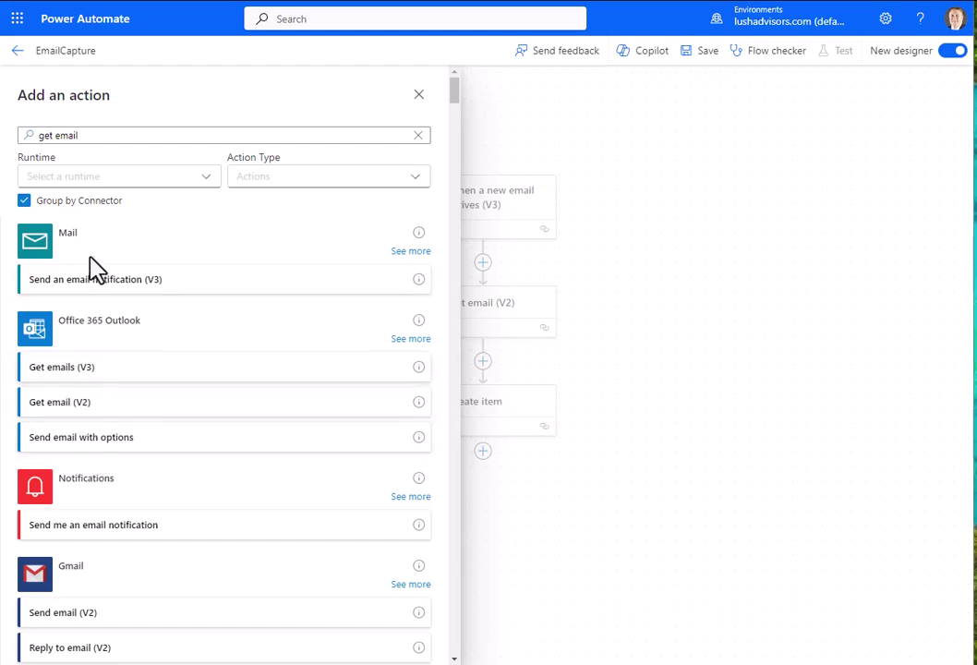
click(48, 134)
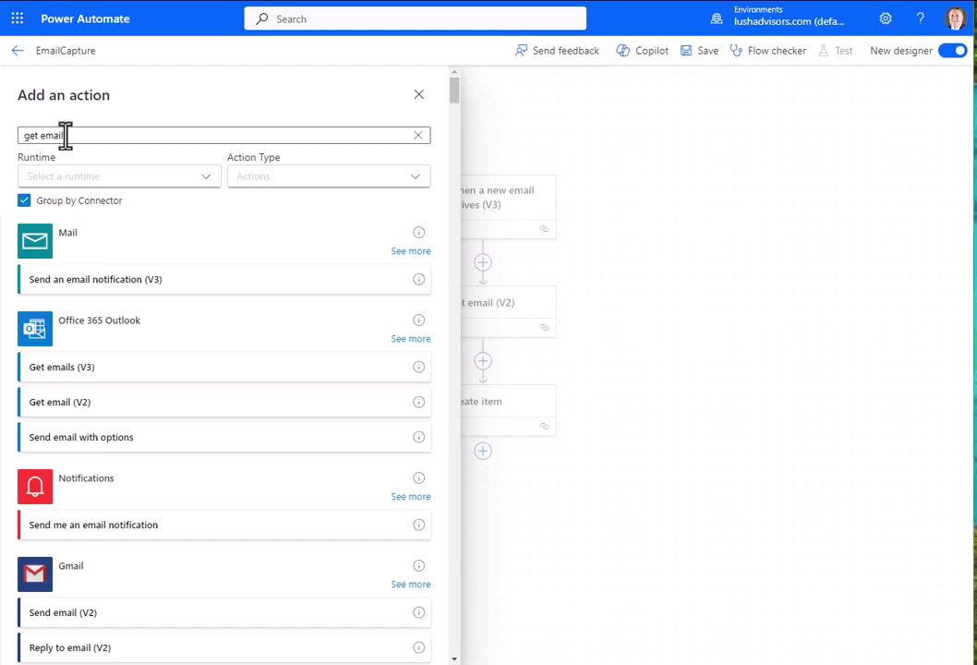
click(43, 135)
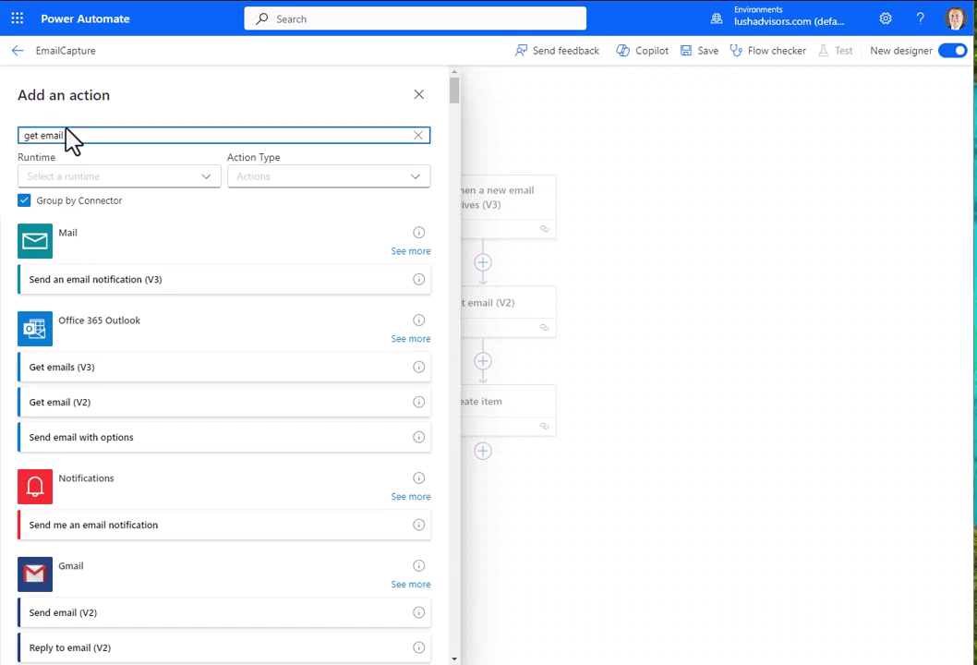
key(BackSpace)
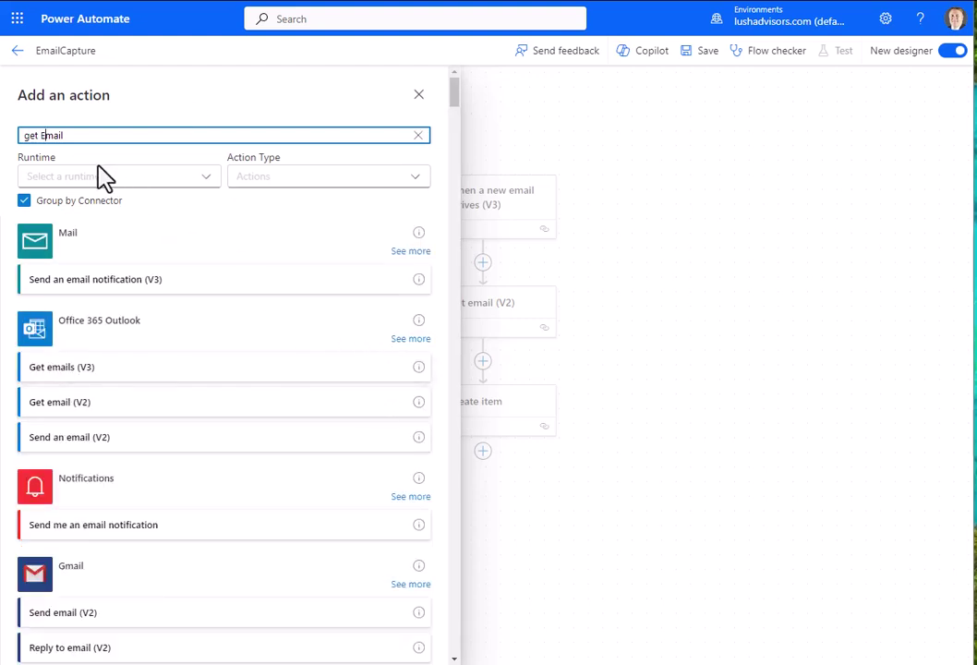
drag(67, 135, 2, 152)
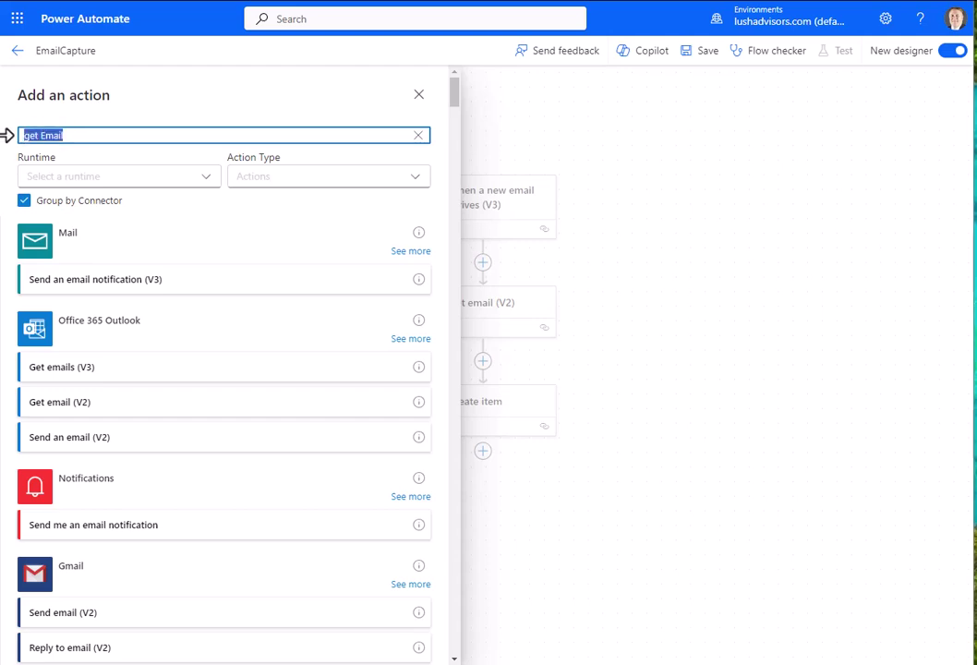
text(Get)
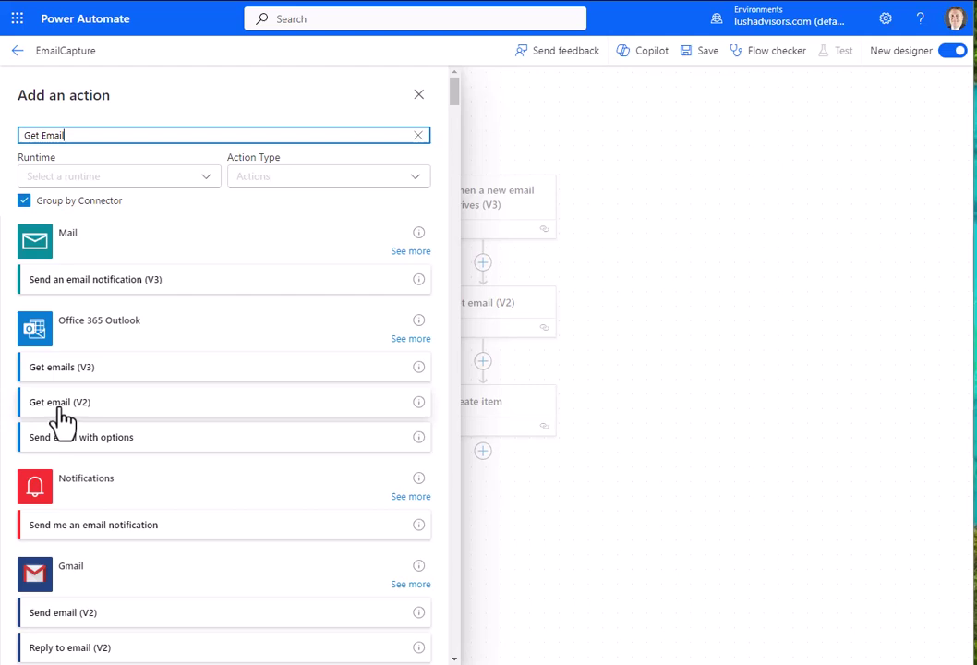
click(418, 94)
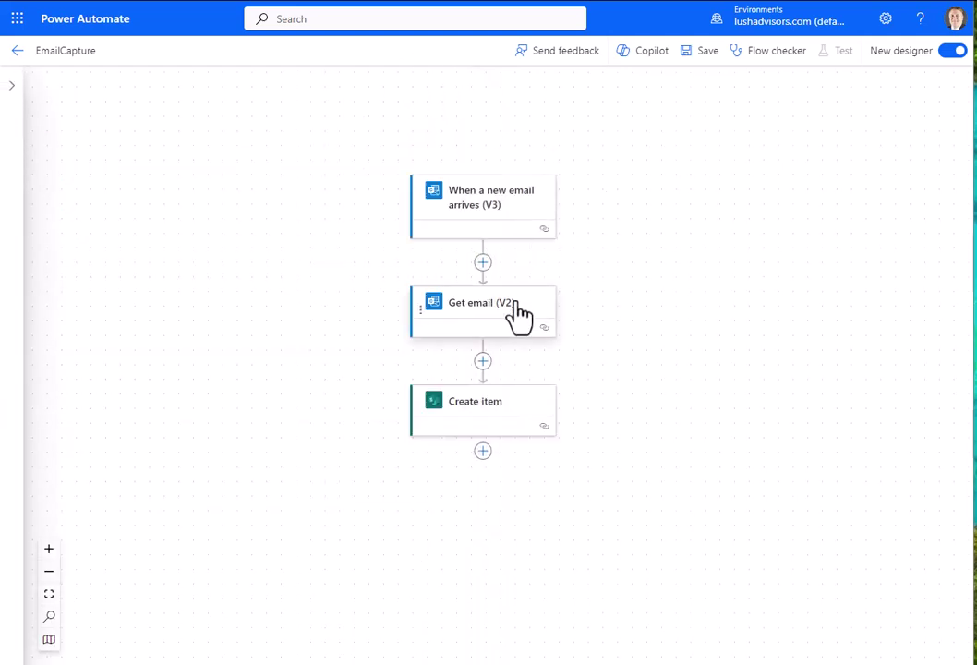
Open the existing Get email (V2) action and put its Message Id parameter into editing
click(473, 319)
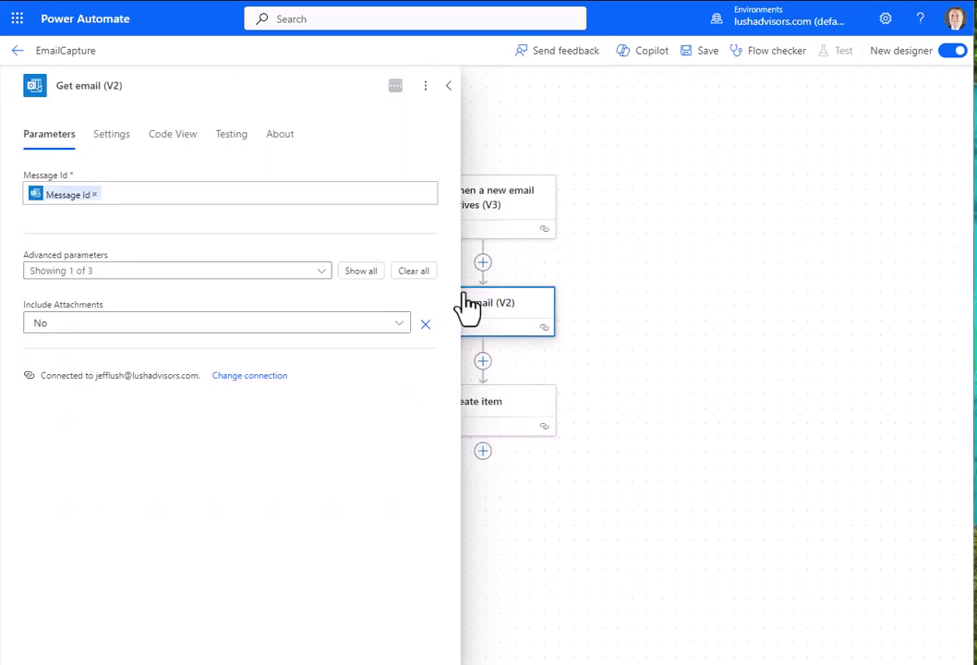
click(123, 193)
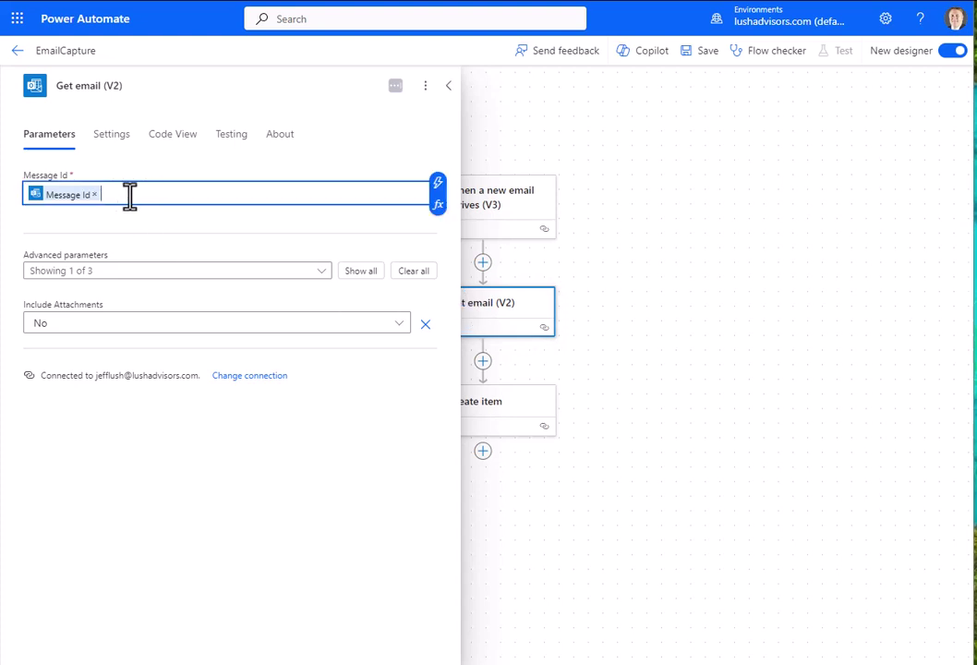